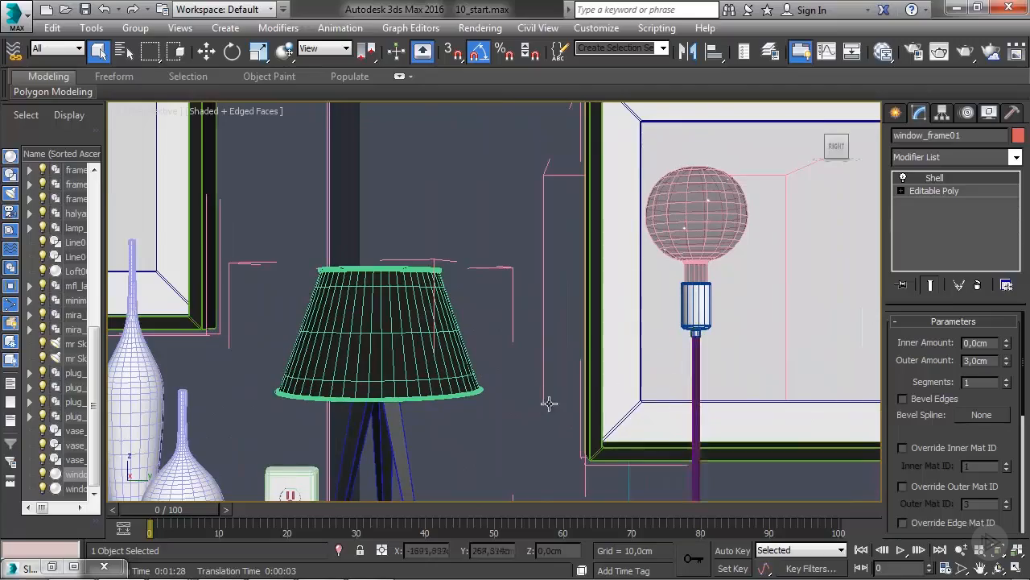
Examine the fireplace wall, the picture frames and the lounge chair in the perspective view
scroll(720, 294, down, 3)
middle_drag(407, 436, 660, 241)
scroll(660, 242, down, 1)
click(387, 262)
scroll(386, 262, down, 5)
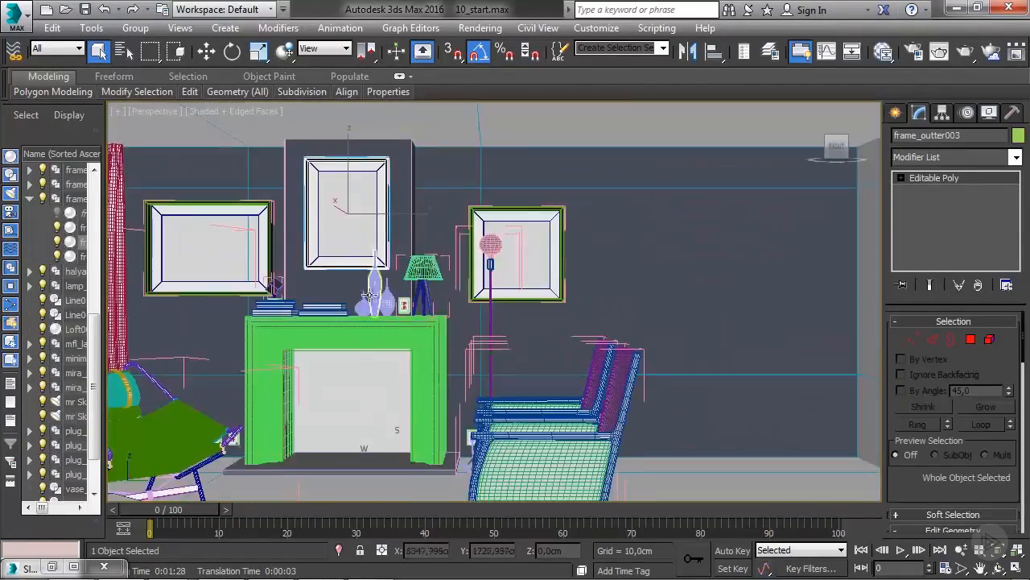
middle_drag(371, 331, 518, 207)
scroll(493, 264, up, 4)
scroll(493, 263, up, 4)
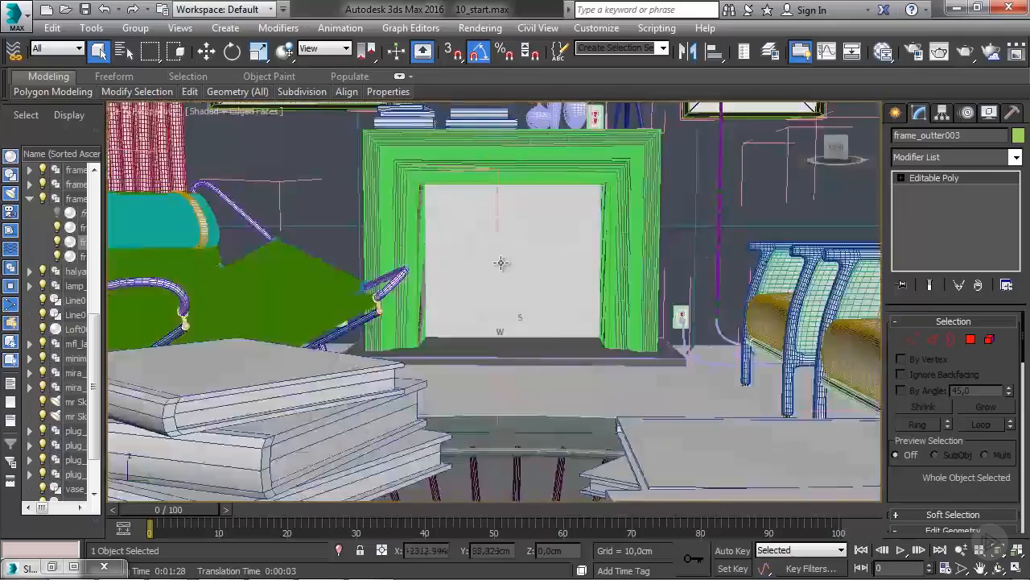
scroll(490, 301, up, 1)
scroll(490, 301, down, 1)
middle_drag(649, 192, 579, 287)
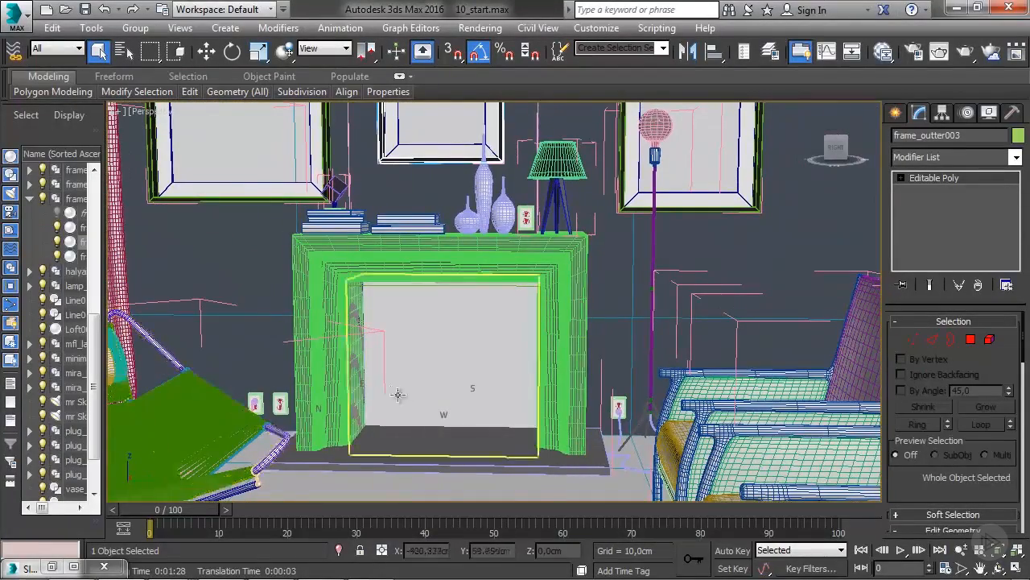
middle_drag(395, 394, 393, 369)
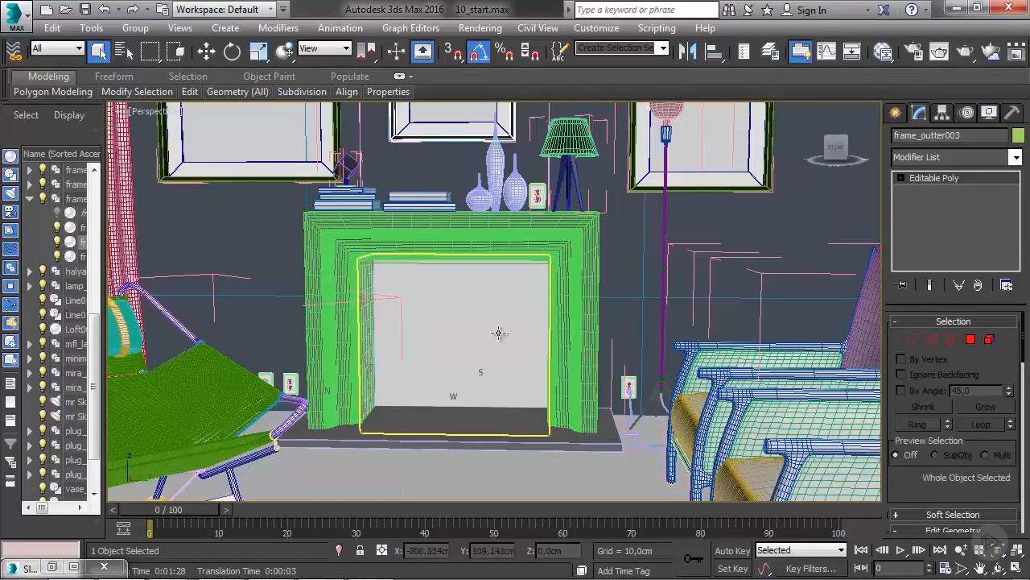
middle_drag(536, 220, 475, 292)
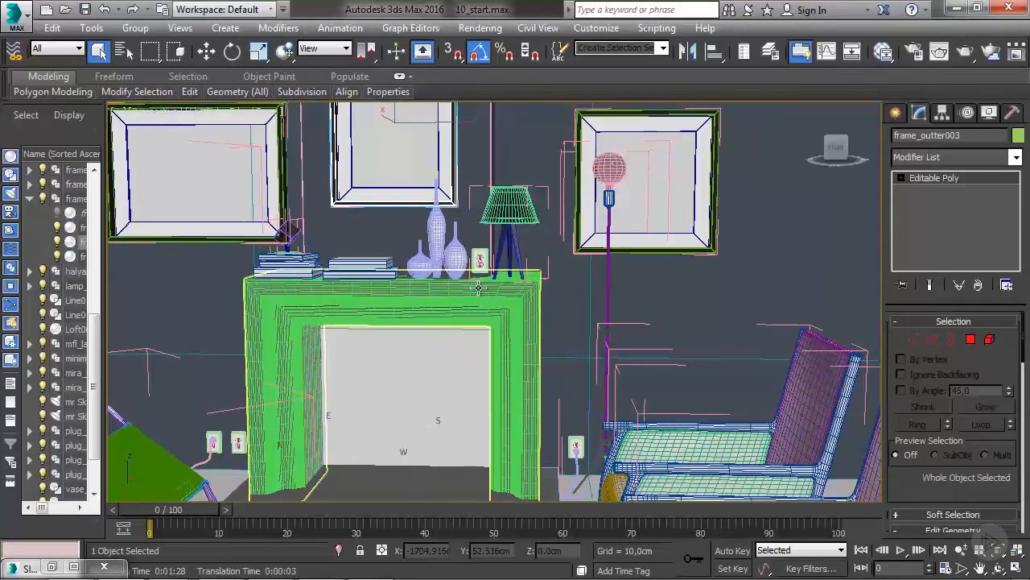
alt+middle_drag(456, 371, 302, 341)
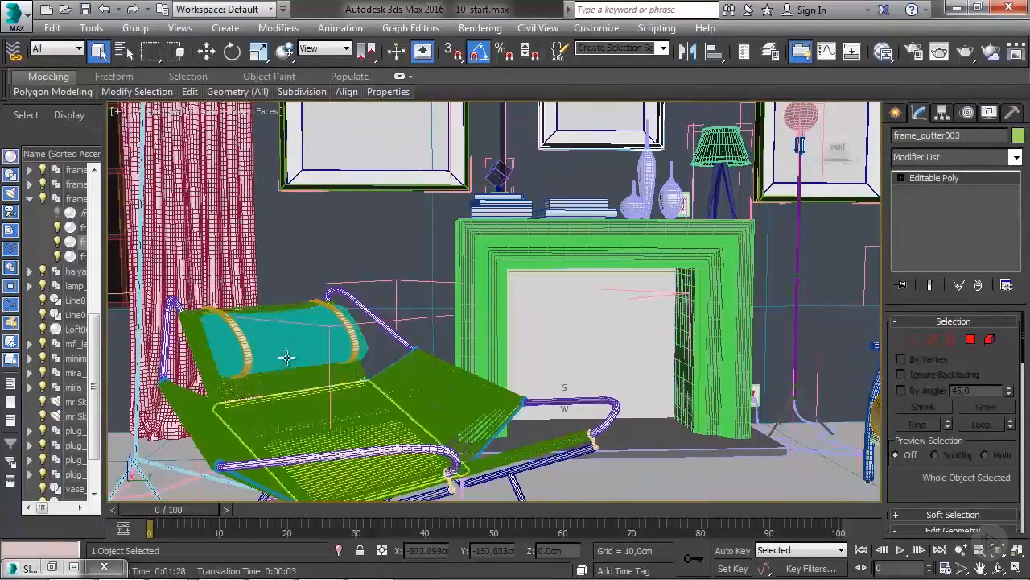
Create a mental ray Arch & Design material named Black Leather and apply the Leather template to it
click(884, 51)
scroll(497, 268, down, 1)
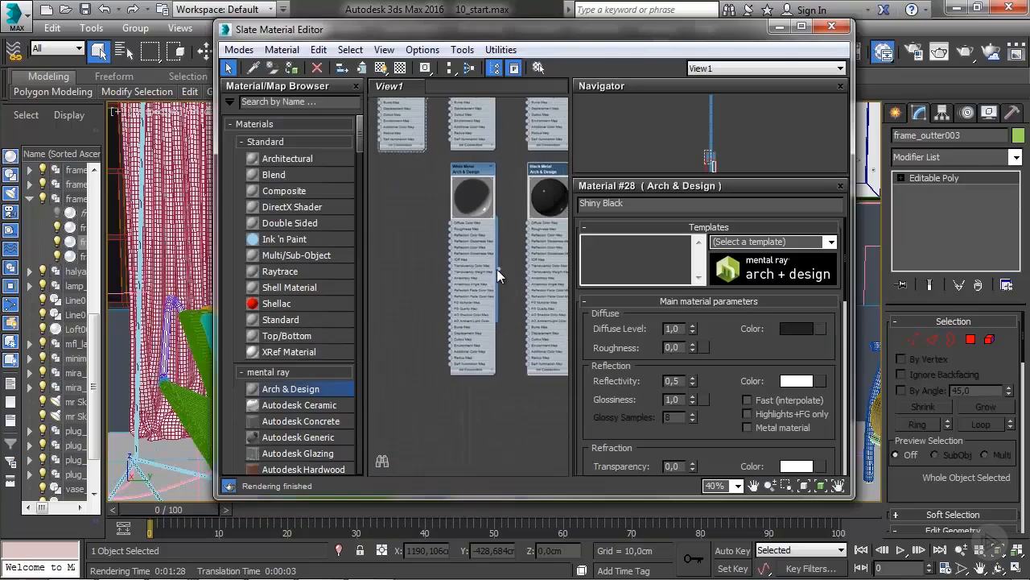
middle_drag(488, 299, 460, 258)
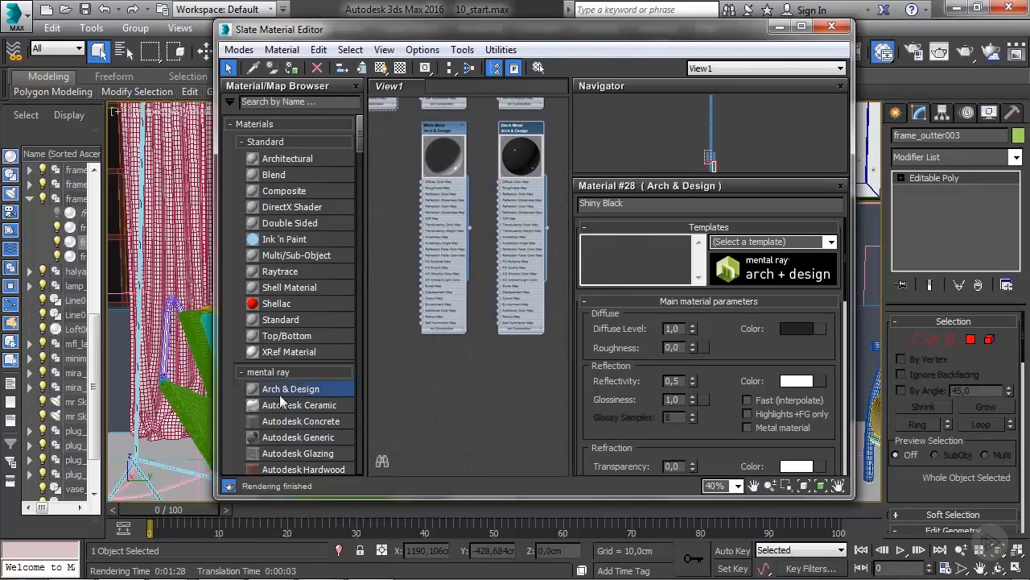
drag(417, 385, 435, 345)
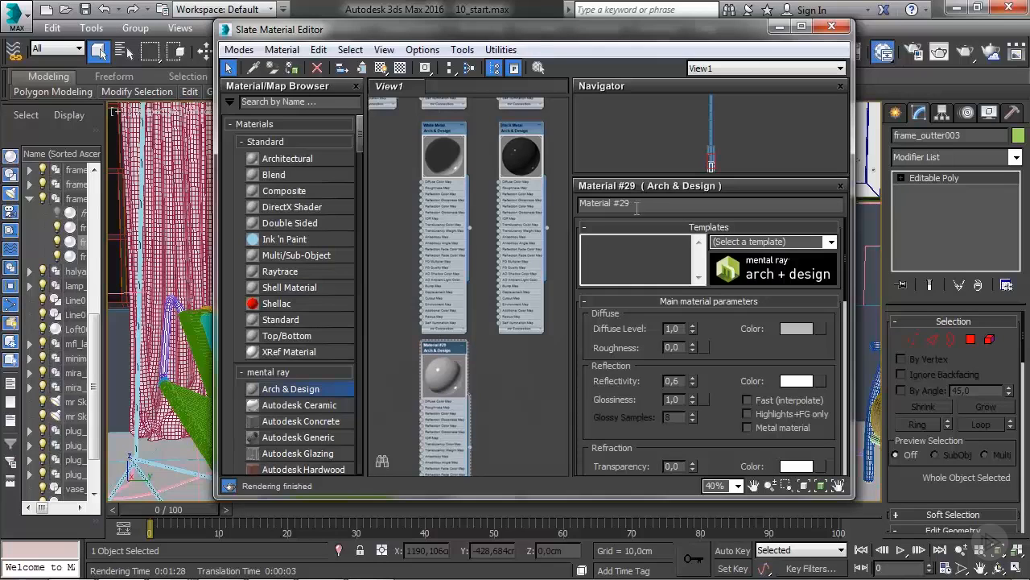
drag(637, 208, 478, 195)
text(Black Leather)
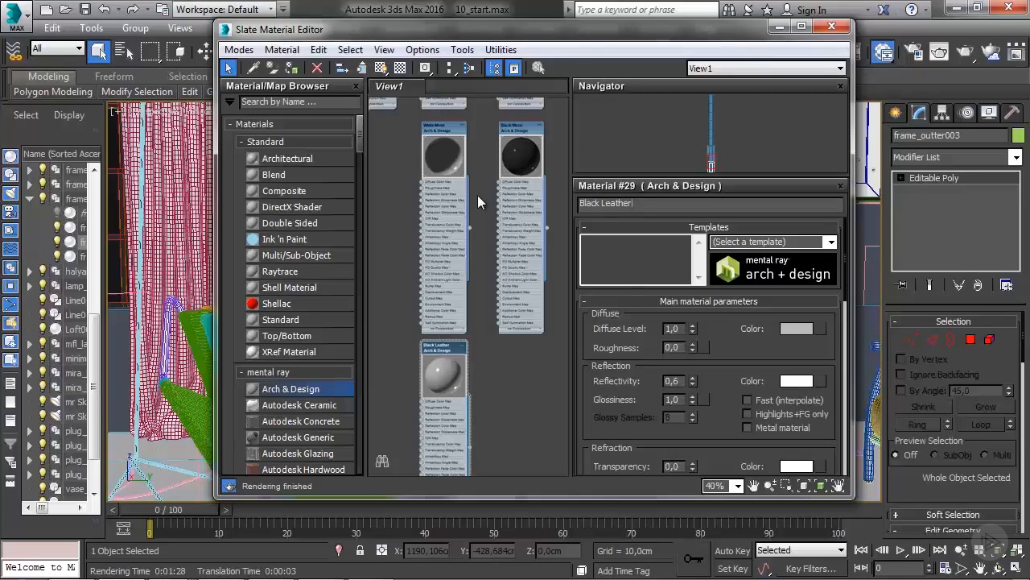
key(Return)
click(831, 242)
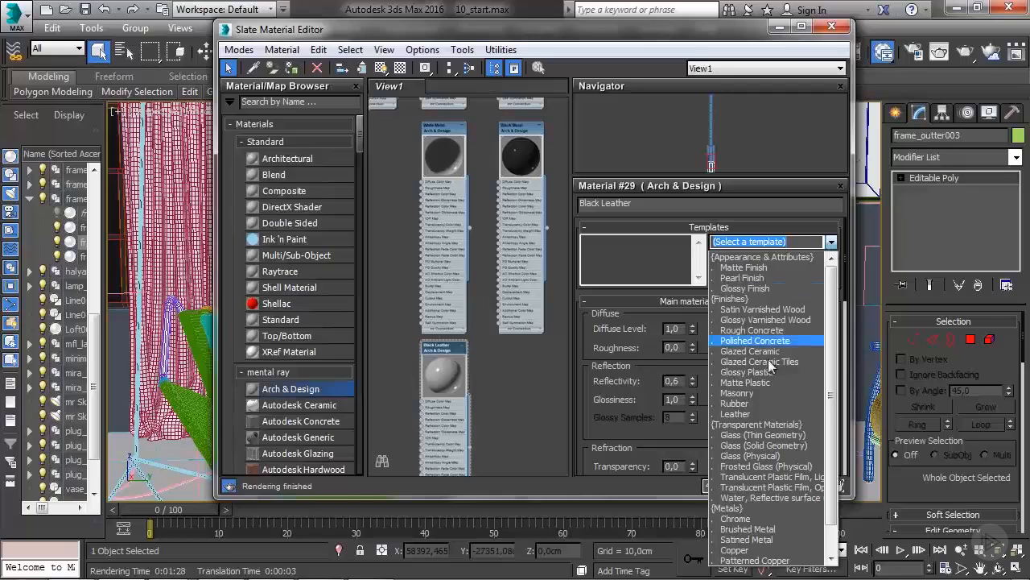
click(739, 417)
Enlarge the previews of the two Noise maps and the Cellular map that form the Black Leather material's bump effects
middle_drag(479, 395, 486, 321)
scroll(490, 390, down, 2)
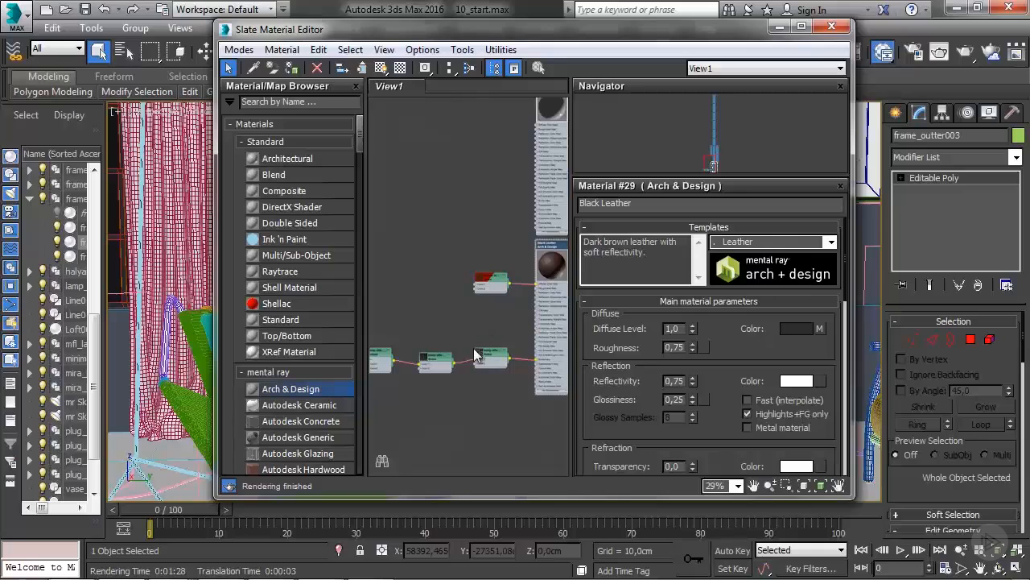
scroll(474, 354, up, 2)
double_click(482, 359)
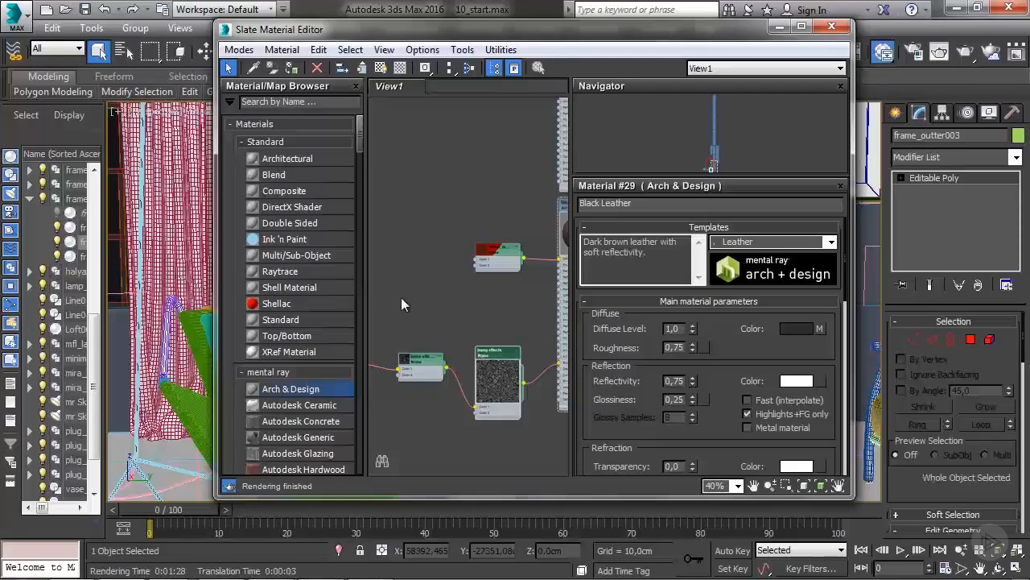
middle_drag(401, 297, 498, 314)
double_click(512, 363)
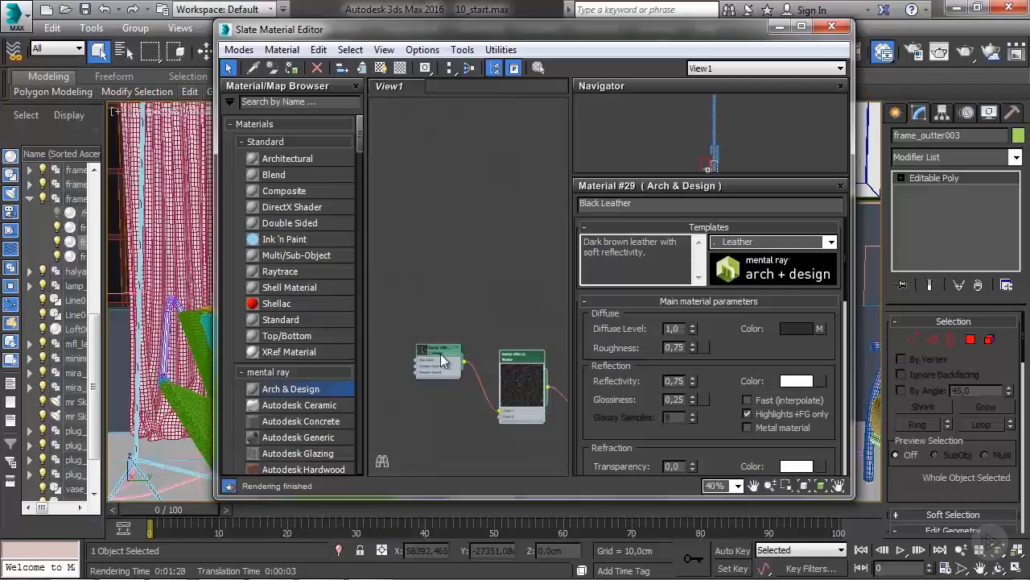
double_click(422, 352)
middle_drag(541, 317, 490, 315)
middle_drag(376, 335, 444, 326)
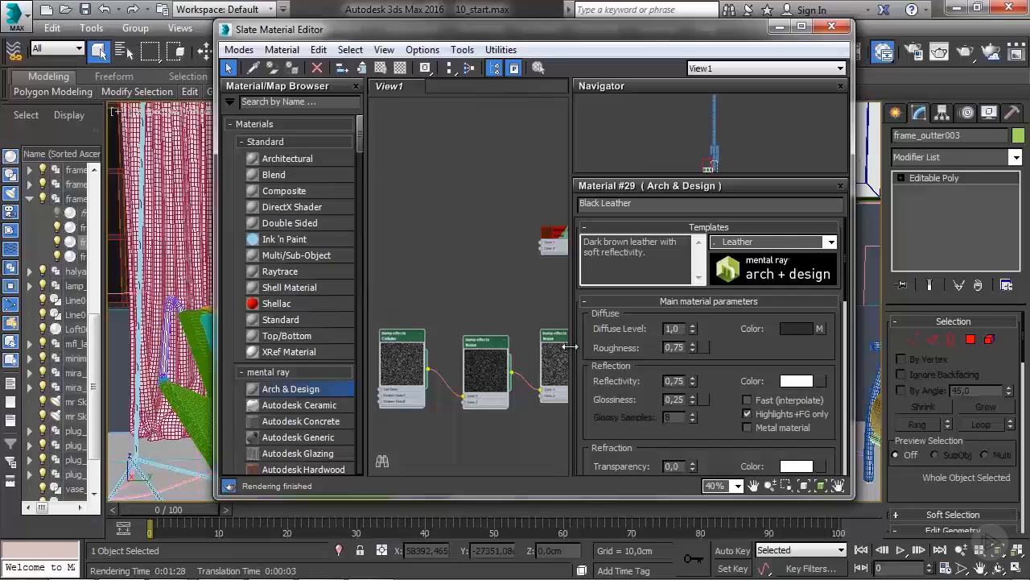
middle_drag(566, 348, 434, 366)
Enlarge the preview of the Noise map feeding the diffuse color, move its node higher and show its parameters
scroll(509, 353, up, 2)
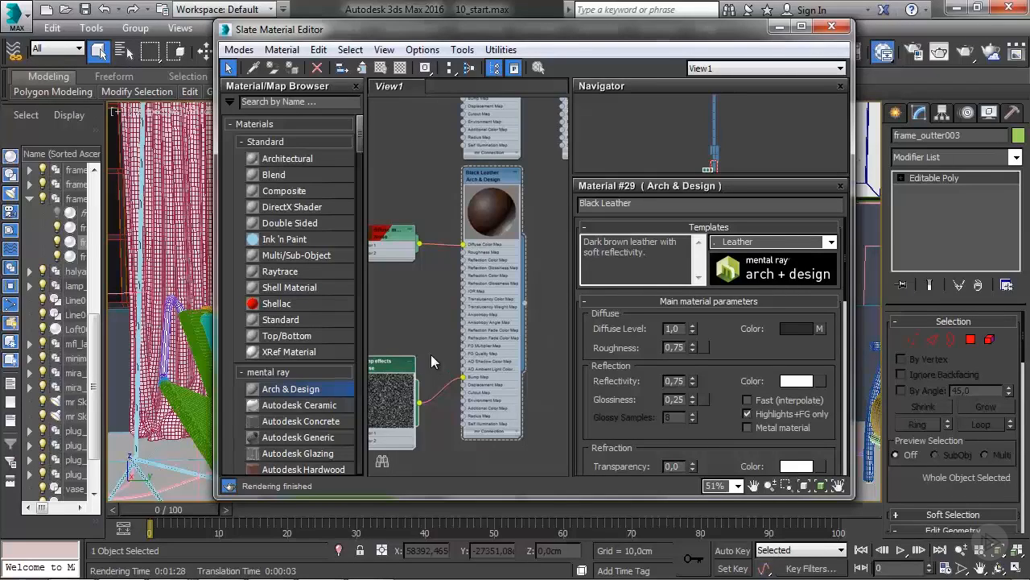
scroll(421, 257, up, 2)
middle_drag(428, 257, 474, 279)
double_click(402, 246)
drag(434, 275, 433, 222)
double_click(435, 218)
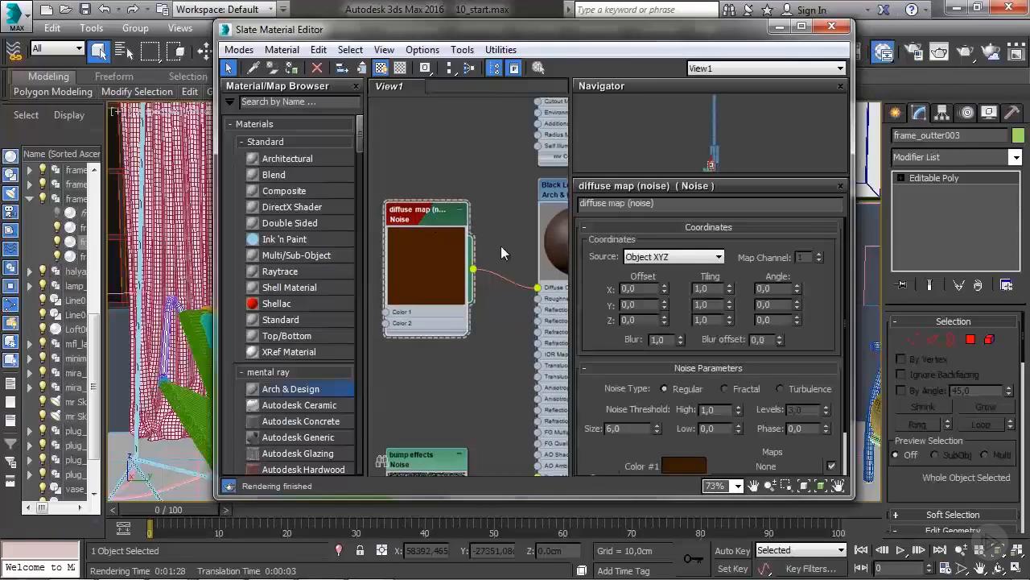
middle_drag(422, 220, 420, 221)
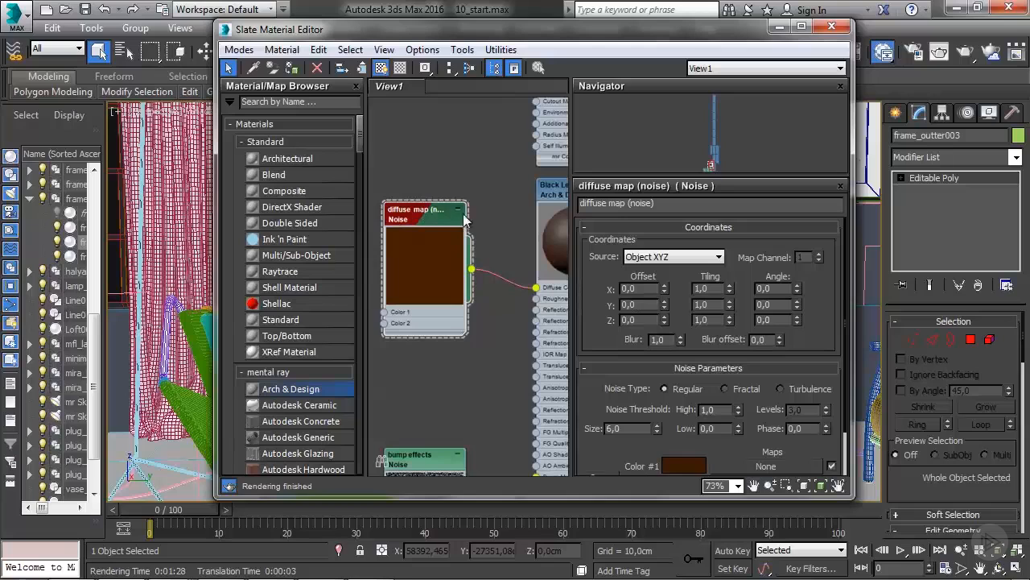
middle_drag(510, 224, 377, 239)
scroll(434, 240, up, 3)
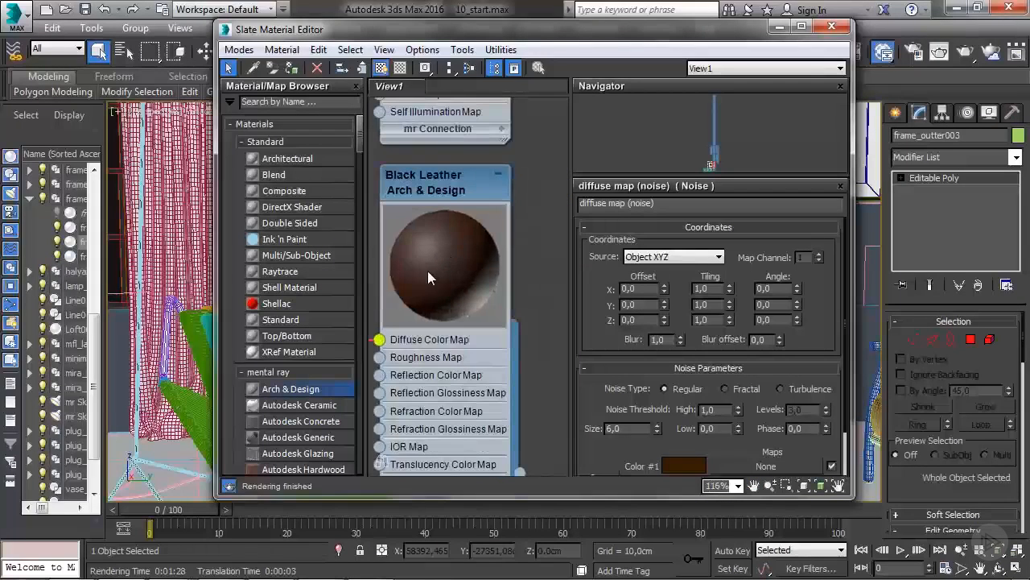
middle_drag(428, 271, 513, 268)
scroll(513, 275, down, 2)
middle_drag(426, 274, 486, 262)
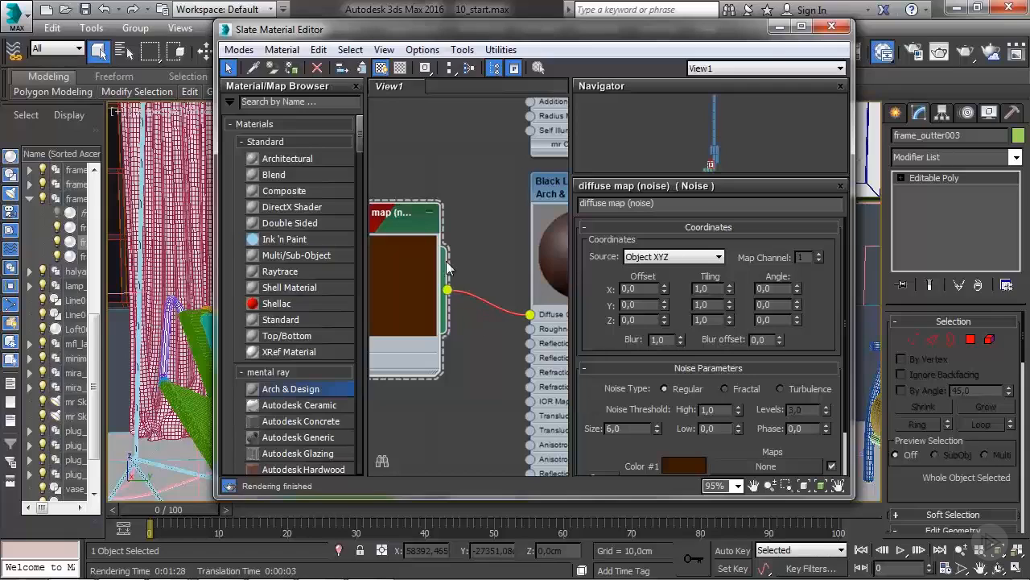
Set Color #1 of the diffuse Noise map to a dark grey with saturation 0 and value 3
drag(597, 396, 607, 333)
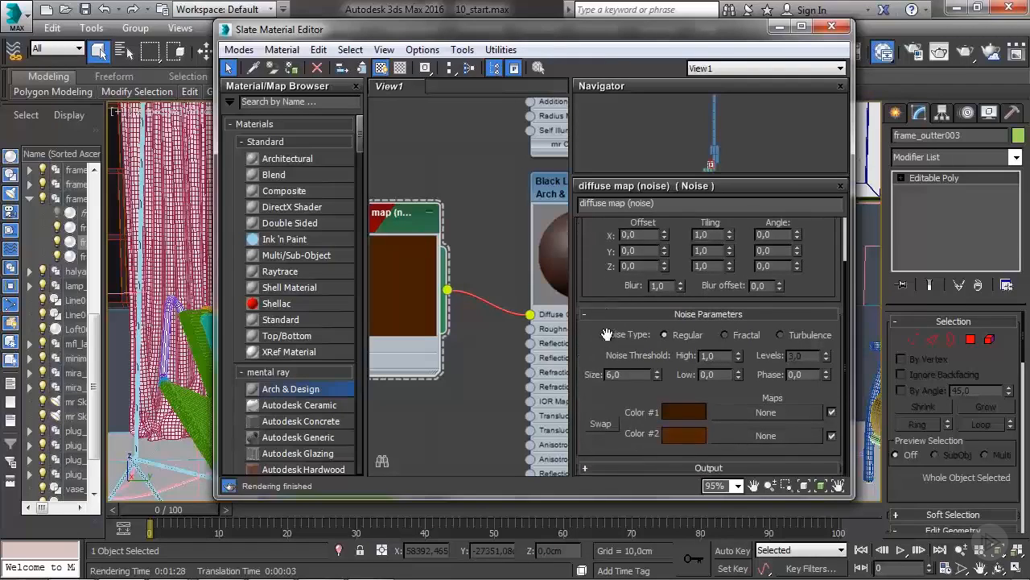
click(680, 416)
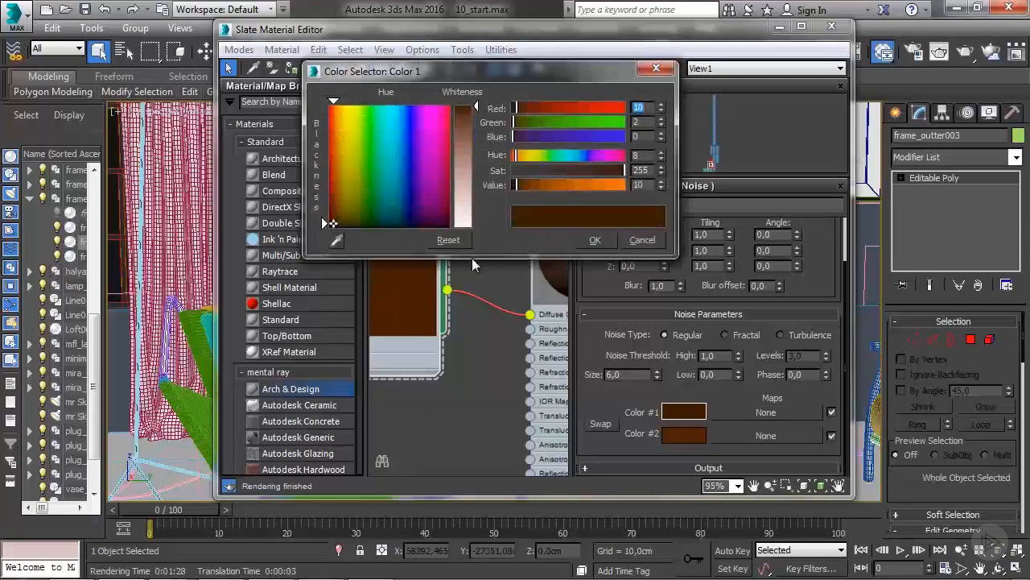
drag(558, 170, 512, 187)
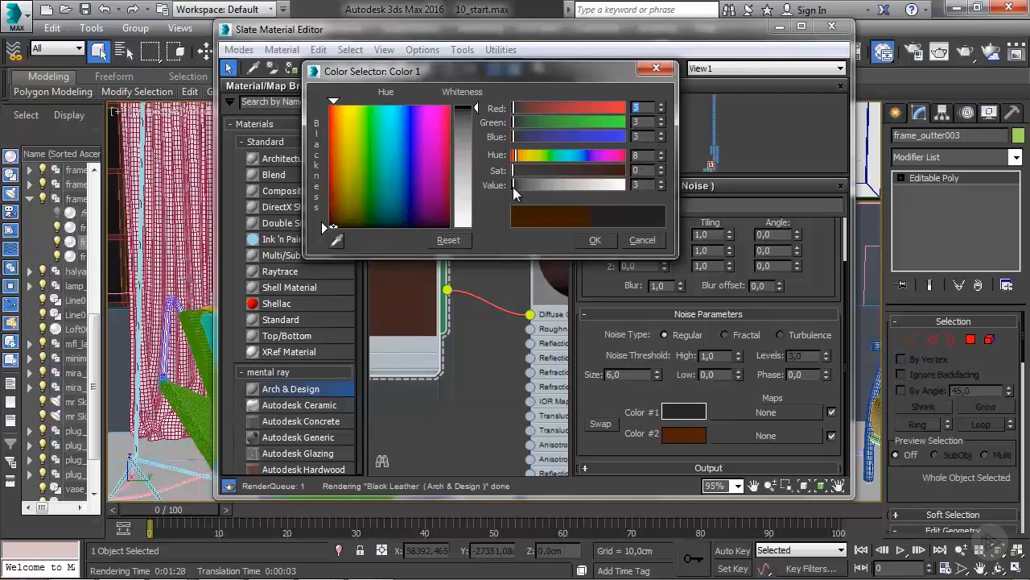
click(593, 239)
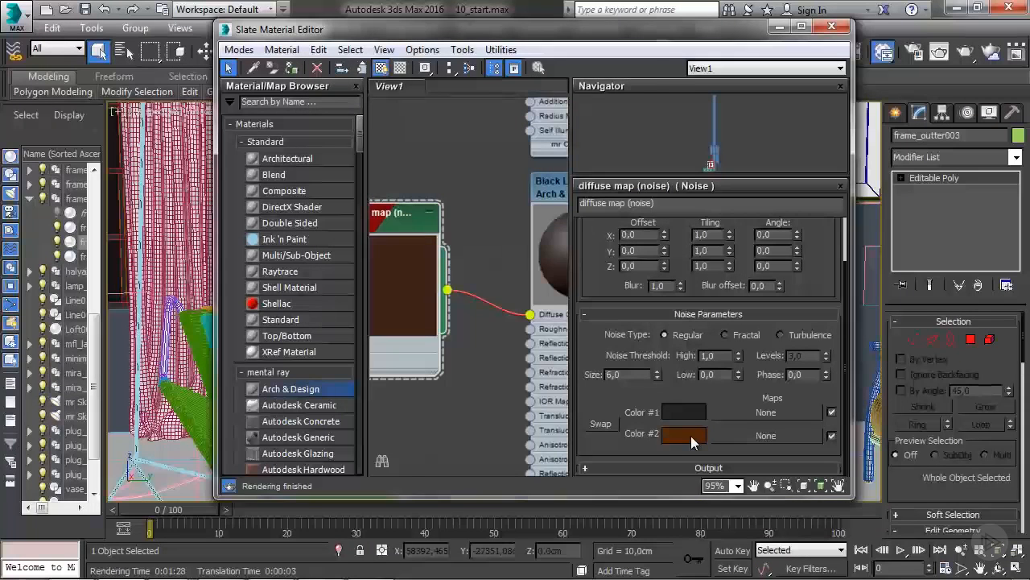
Set Color #2 of the diffuse Noise map to near black with saturation 0 and value 1
click(690, 436)
mouse_move(528, 172)
mouse_down()
mouse_move(509, 168)
mouse_move(513, 186)
mouse_up()
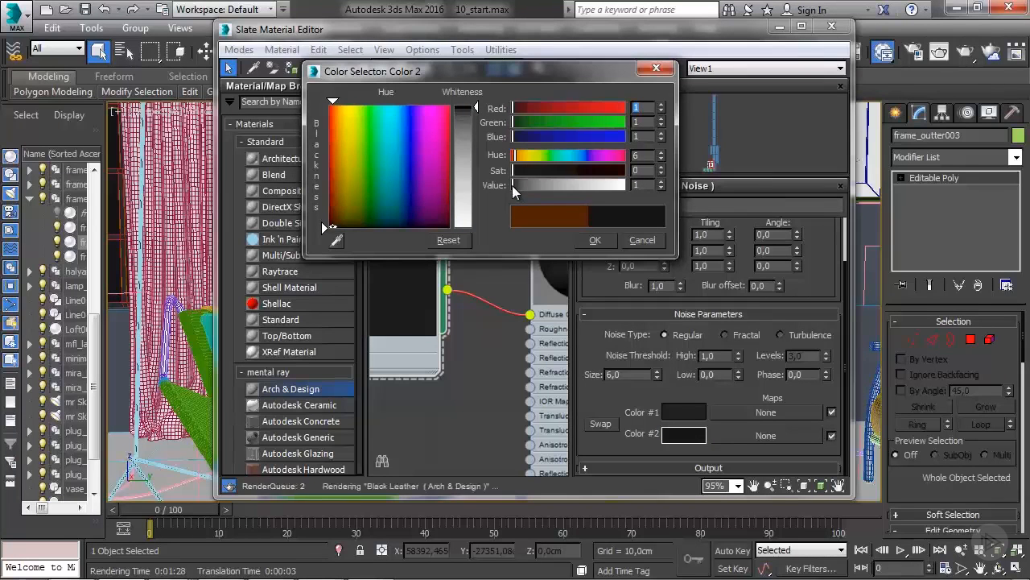
click(595, 240)
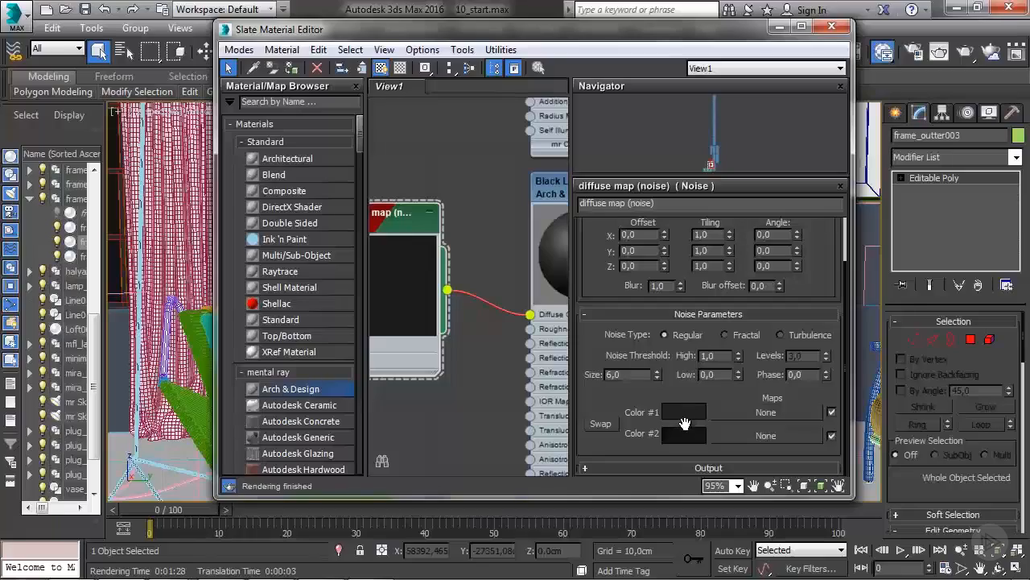
middle_drag(488, 242, 445, 228)
scroll(446, 228, down, 2)
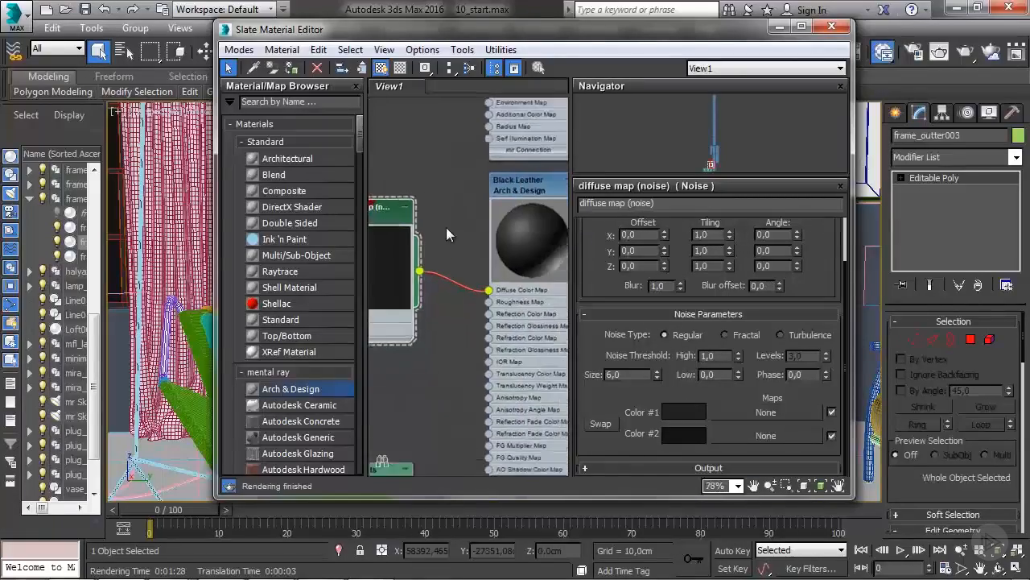
Select the lounge chair's cushion together with its strap and assign the Black Leather material to both
click(780, 28)
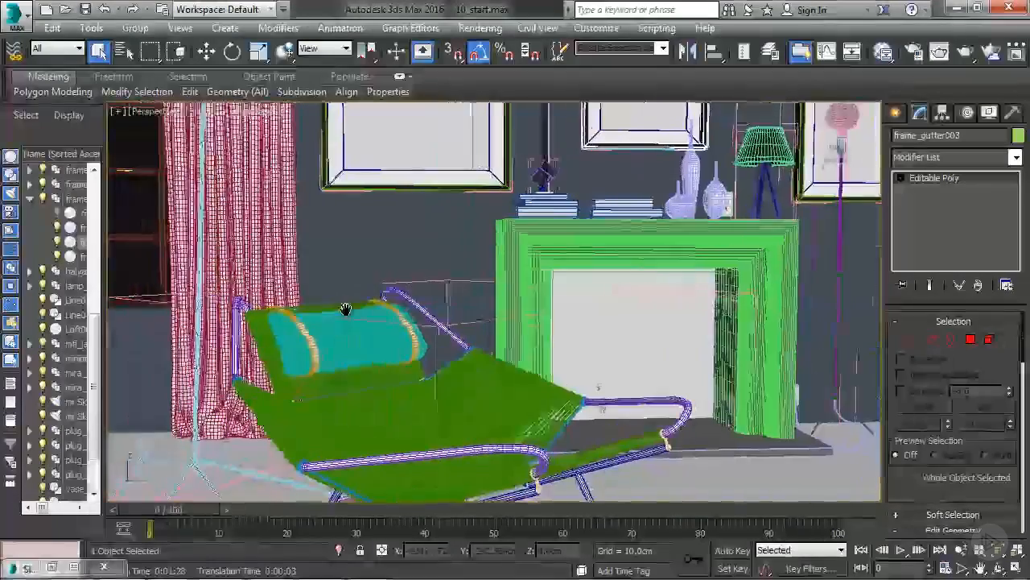
scroll(326, 288, up, 6)
click(303, 345)
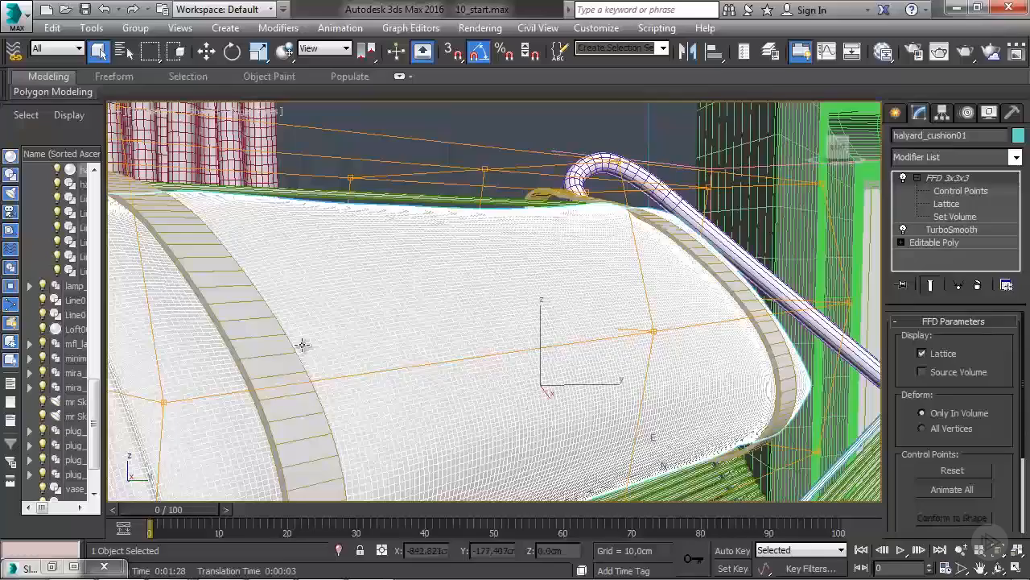
ctrl+click(265, 372)
key(m)
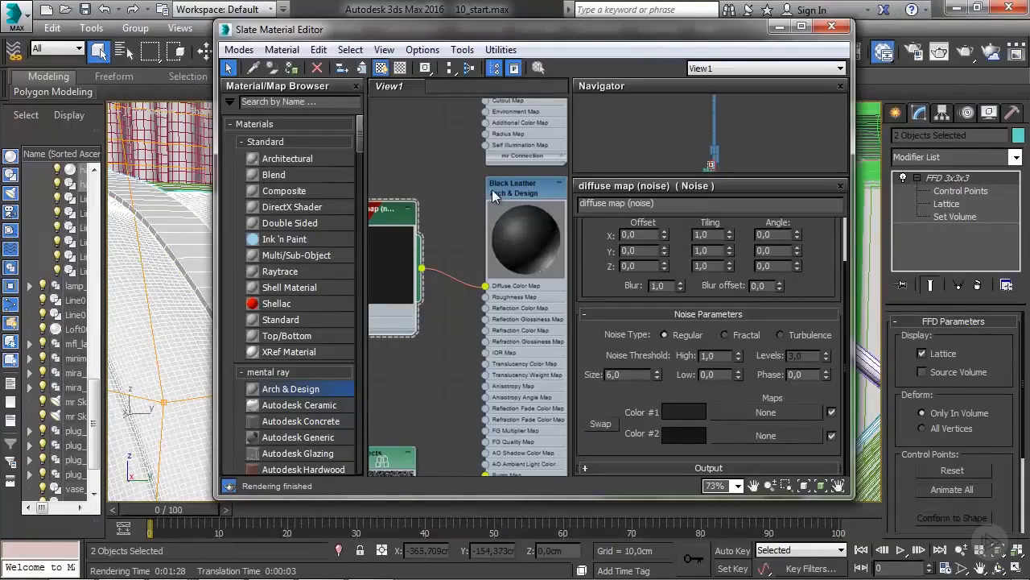
click(779, 27)
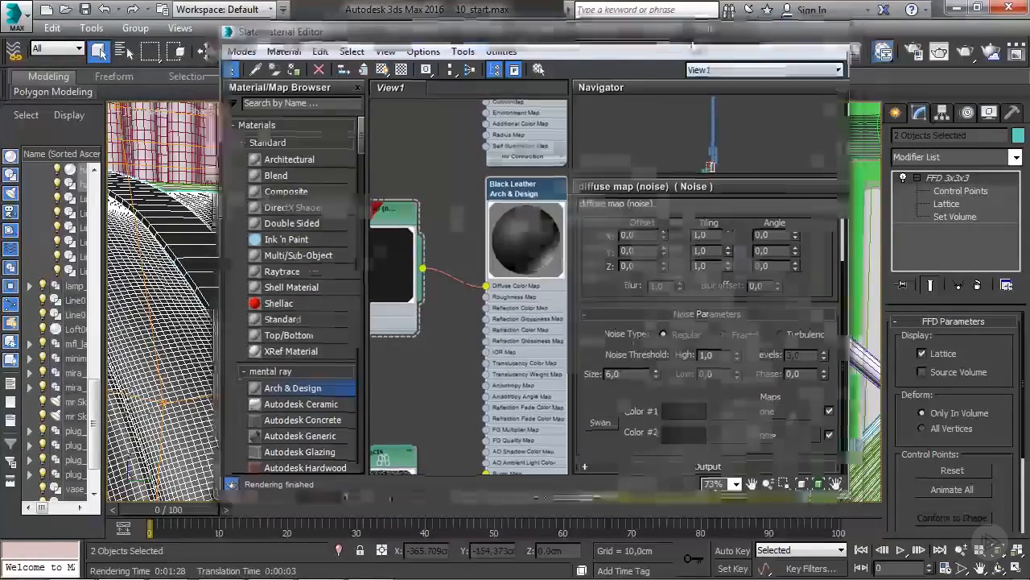
Frame the whole cushion in the perspective view and render it to check the leather
alt+middle_drag(432, 175, 475, 179)
scroll(447, 176, down, 4)
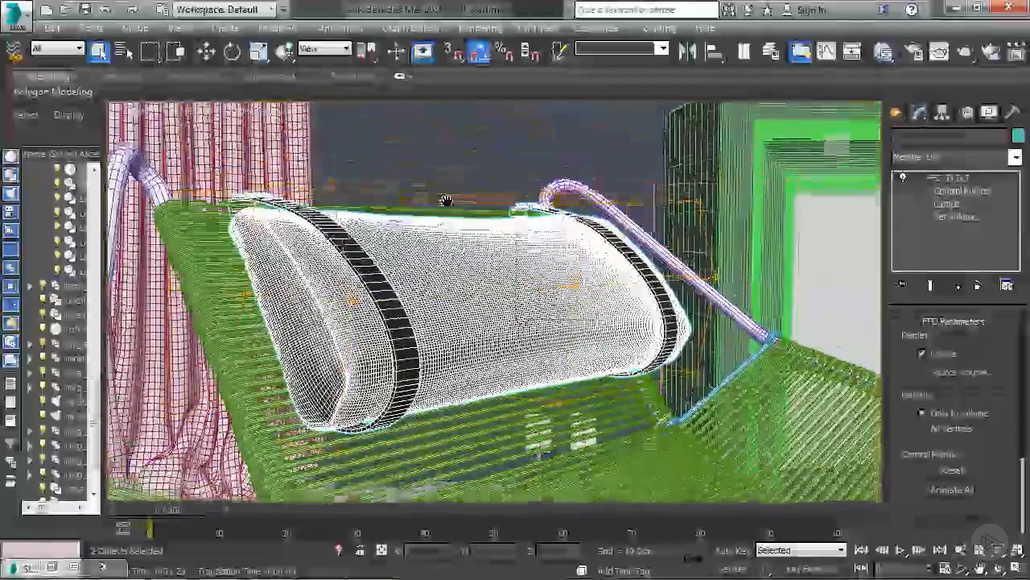
click(964, 52)
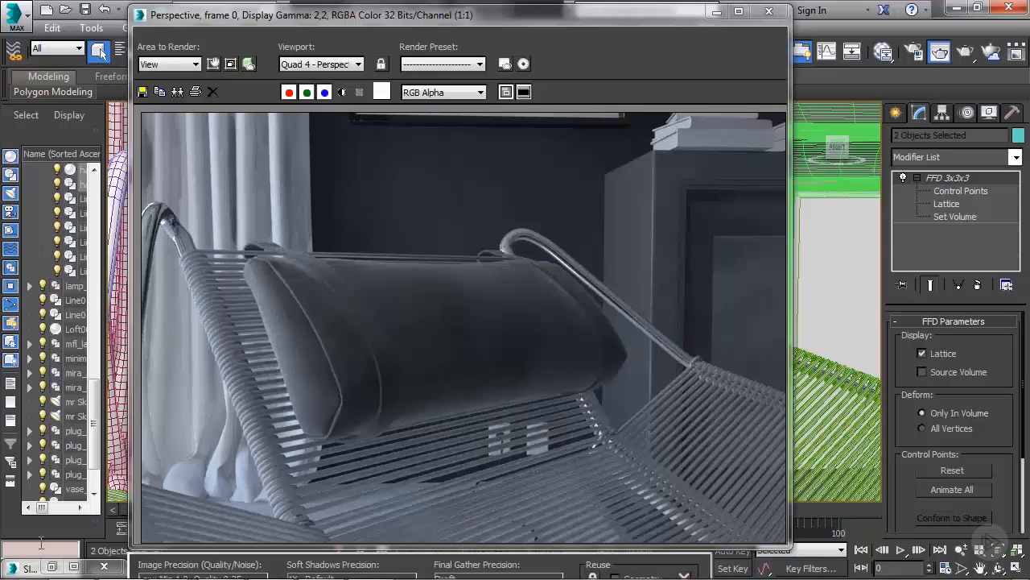
Open the Black Leather material's parameters and set its Reflectivity to 0.55
click(51, 566)
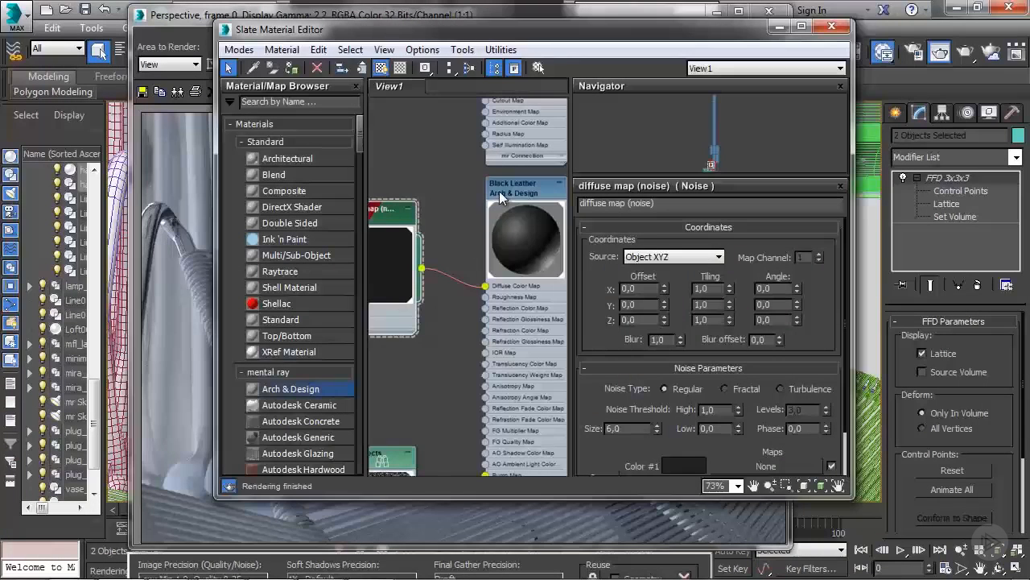
double_click(499, 191)
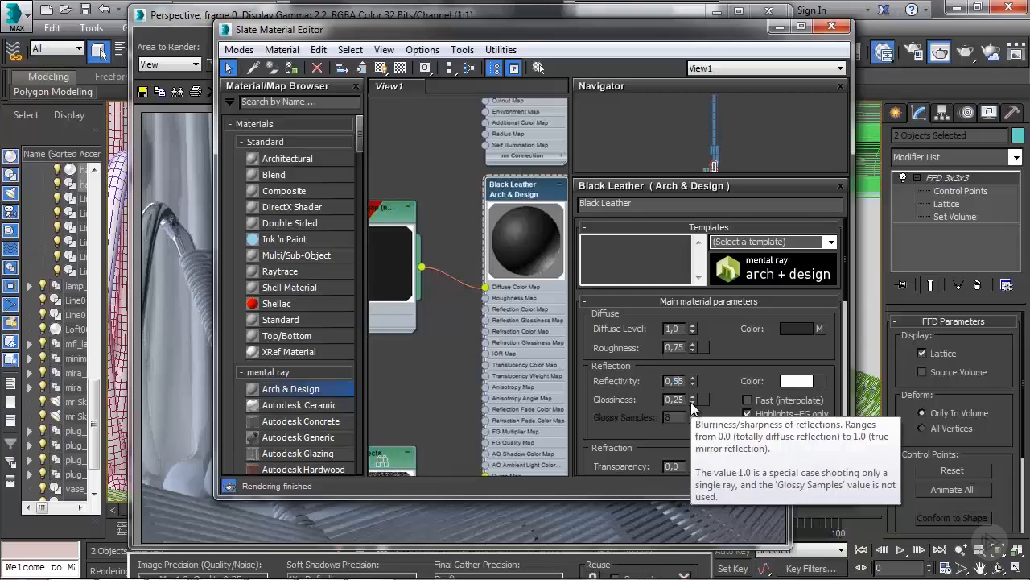
Set the Black Leather material's Glossiness to 0.3 and minimize the Slate Material Editor
key(Return)
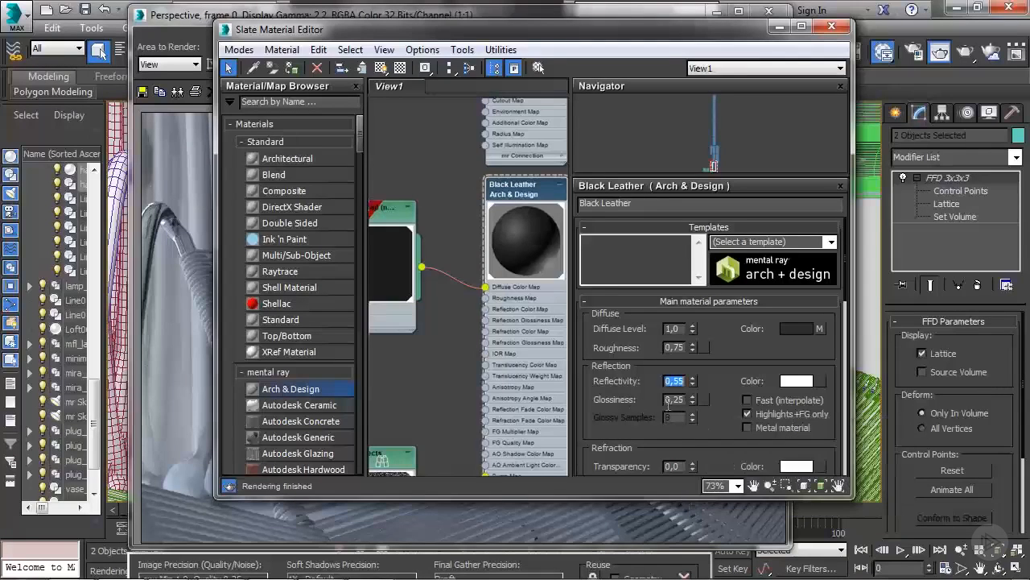
double_click(676, 399)
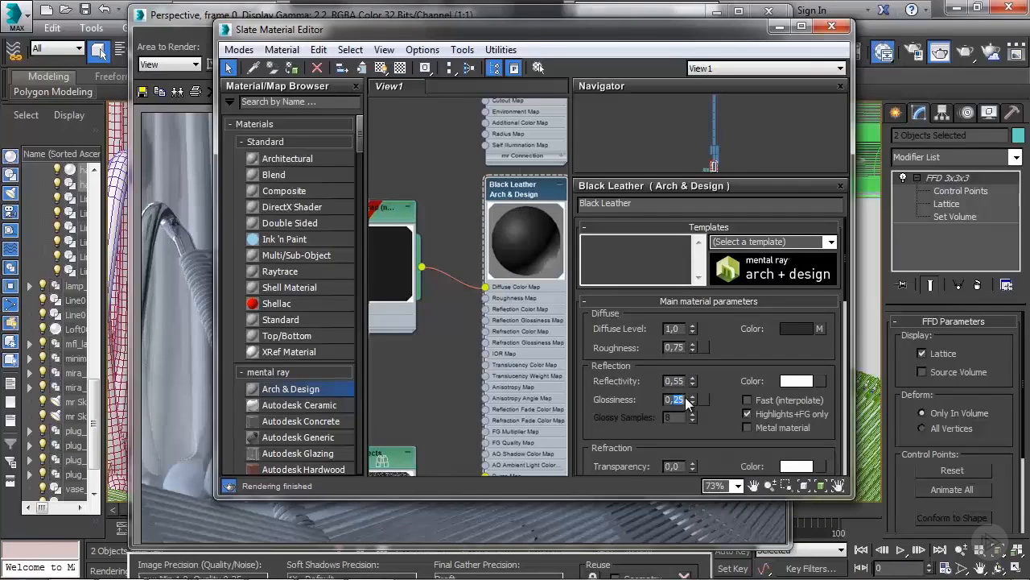
key(Return)
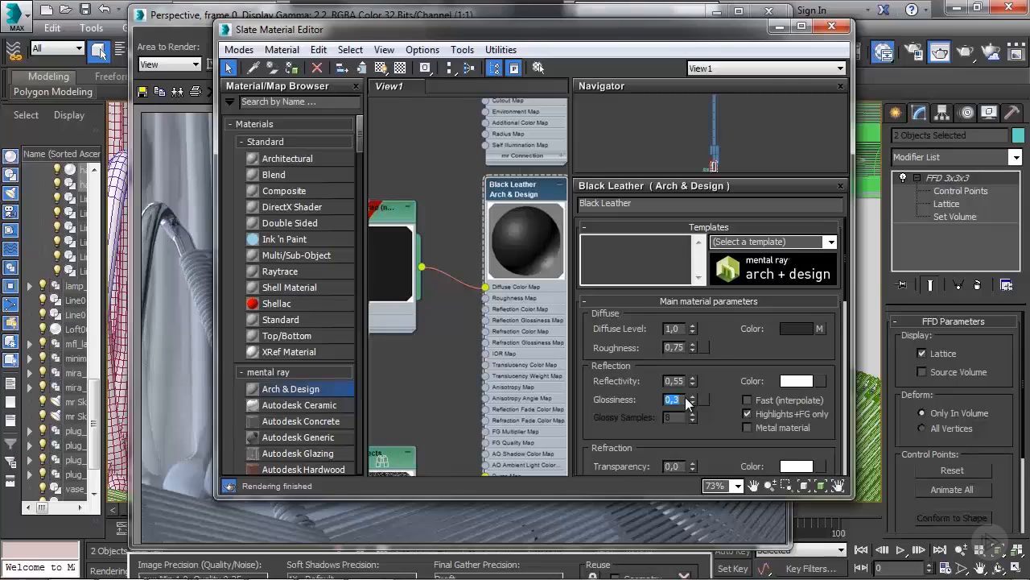
click(779, 26)
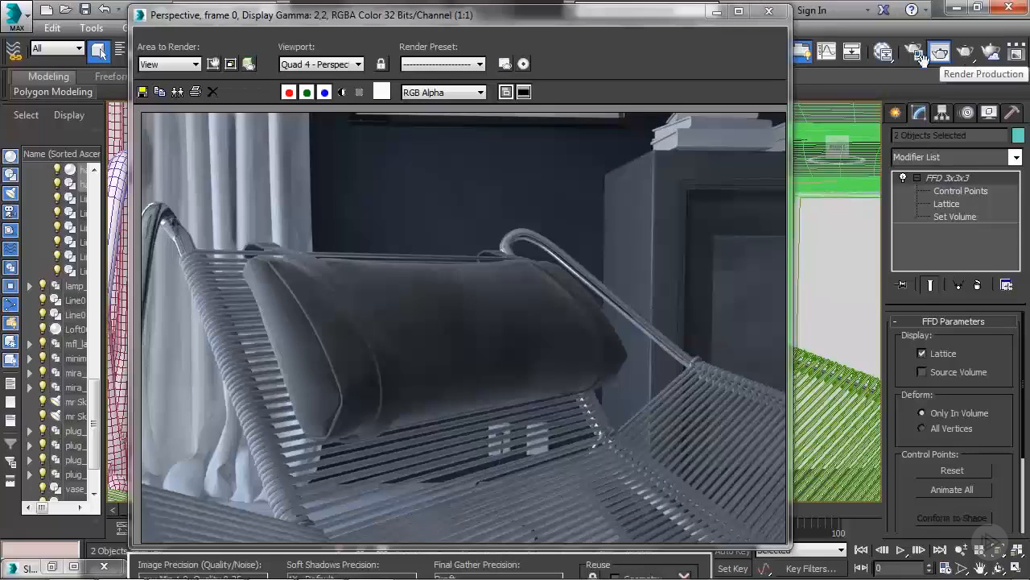
Fit a render region across the full width of the cushion's upper half and render it with the adjusted leather
click(213, 65)
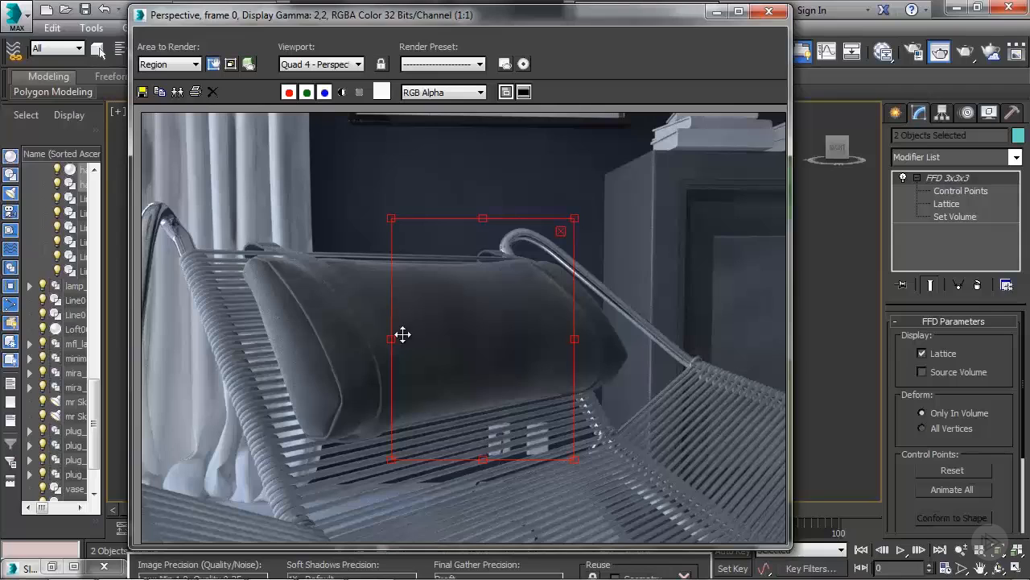
drag(393, 337, 240, 337)
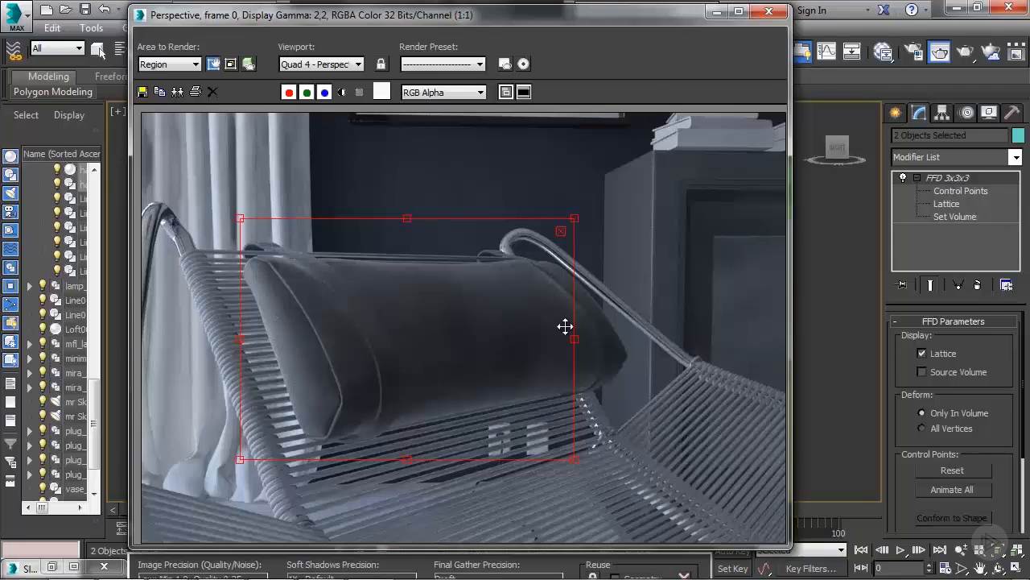
drag(571, 337, 637, 339)
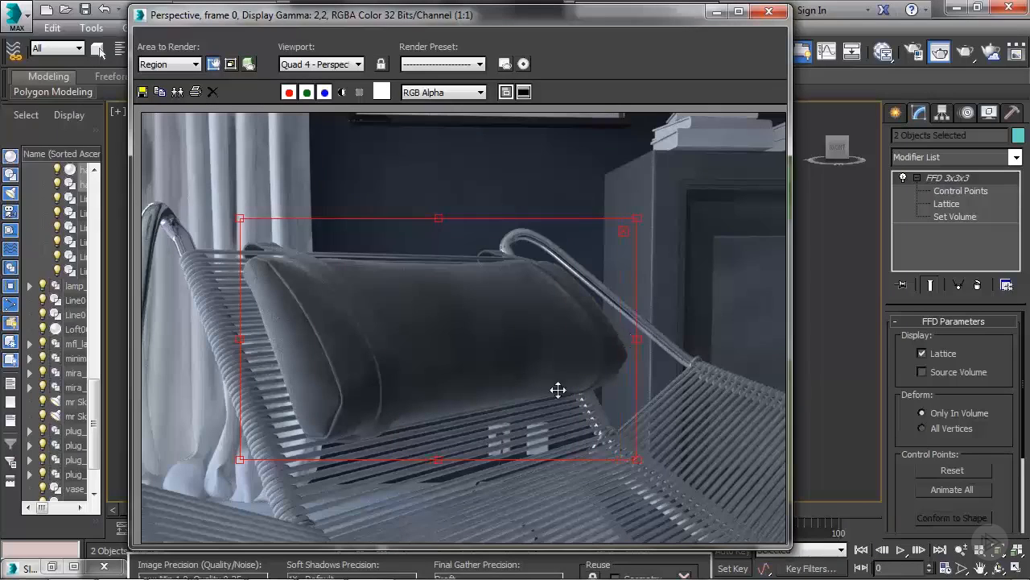
drag(441, 458, 457, 361)
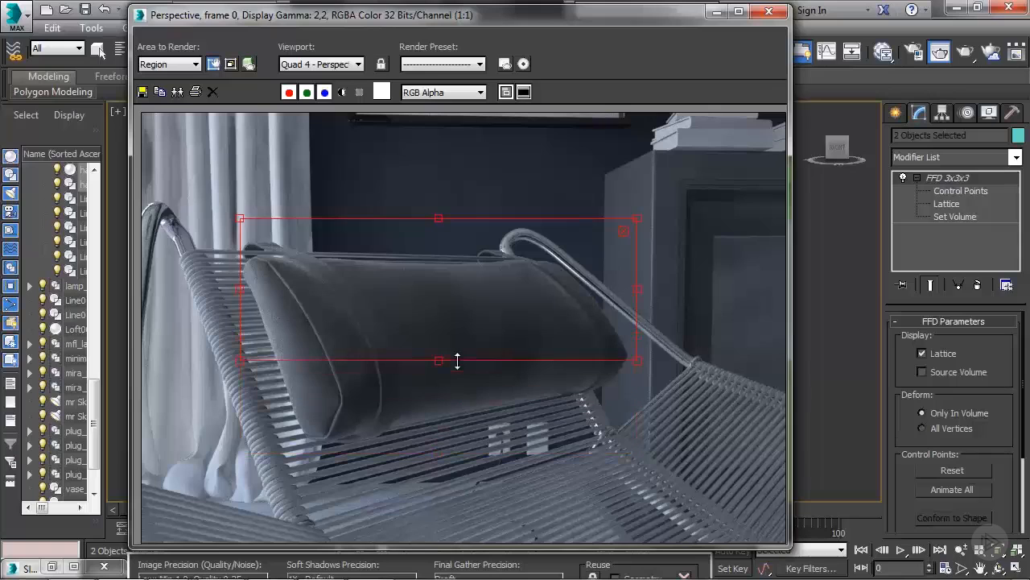
drag(439, 219, 439, 258)
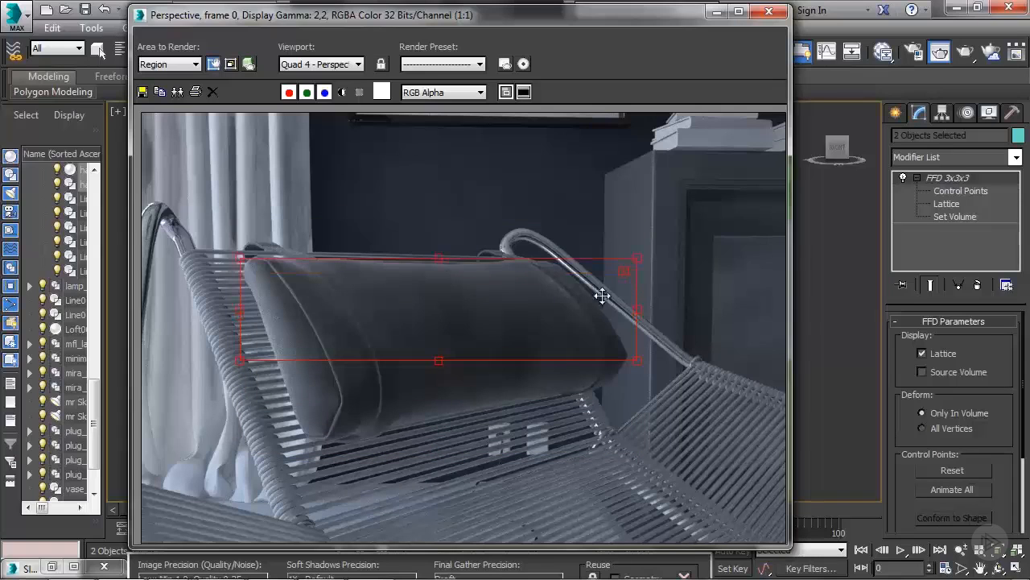
click(624, 273)
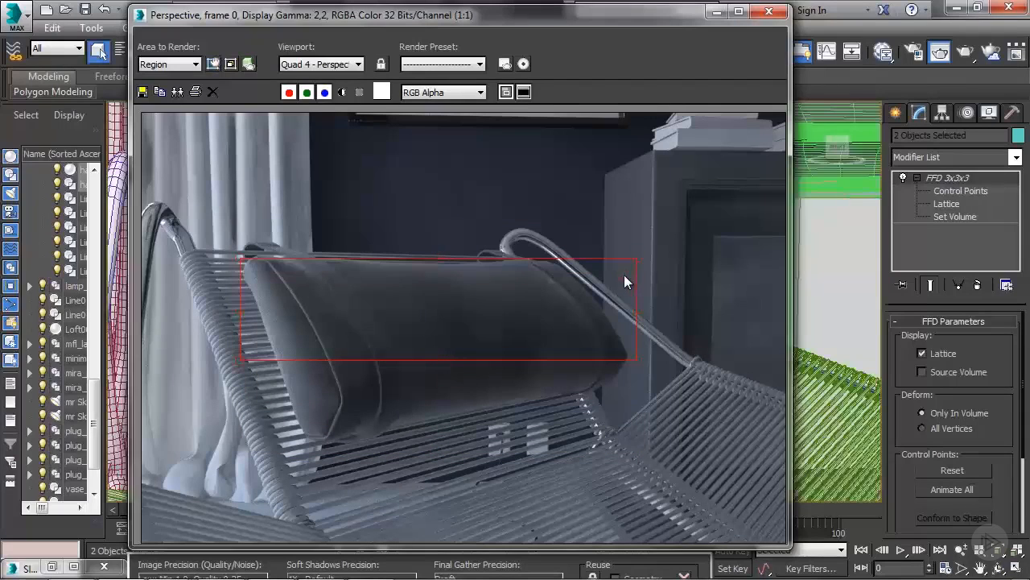
click(962, 47)
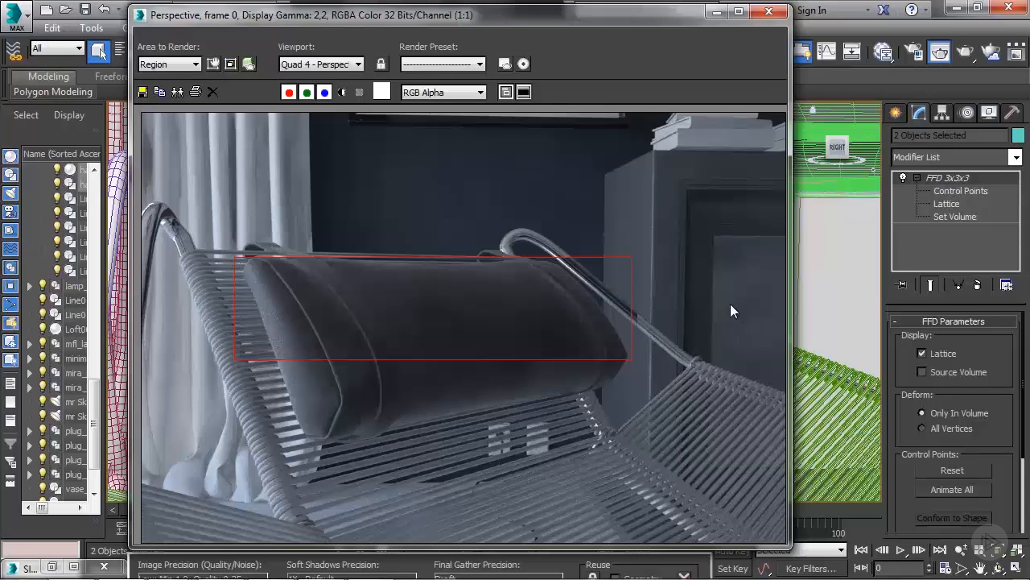
Move the render region up over the cushion's top edge and the wall behind it, and close the rendered frame
click(213, 65)
drag(407, 300, 414, 229)
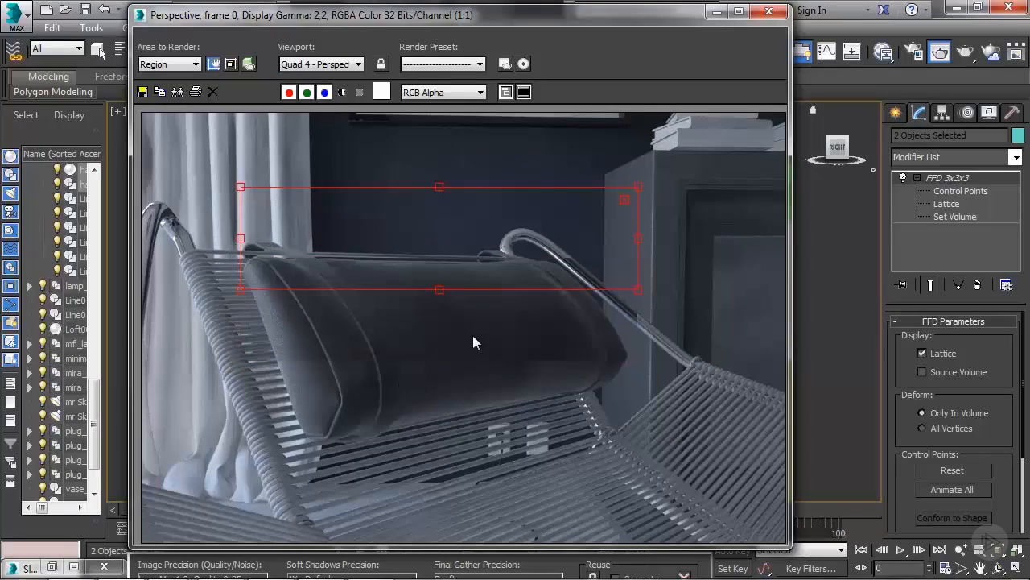
click(625, 200)
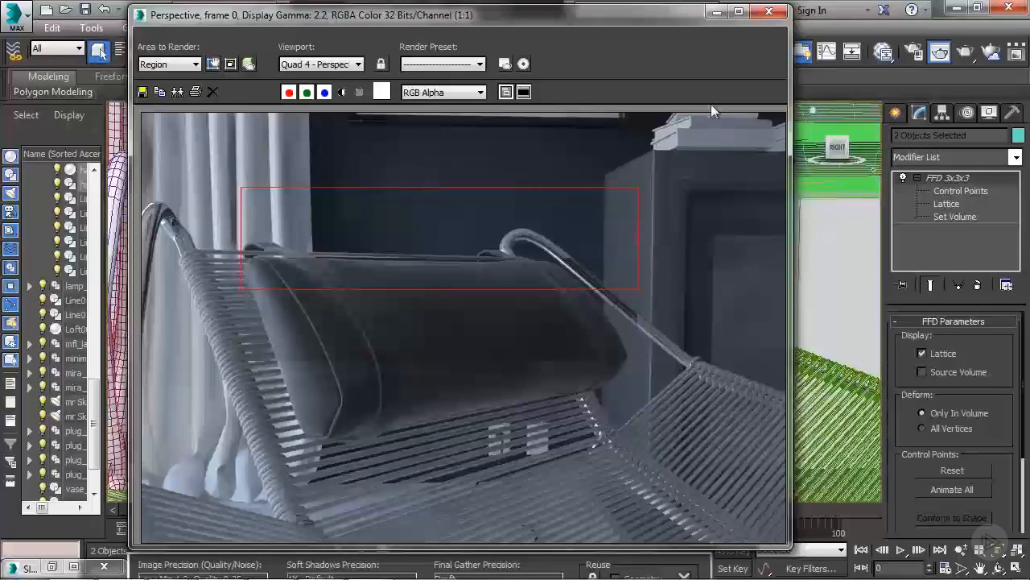
click(769, 11)
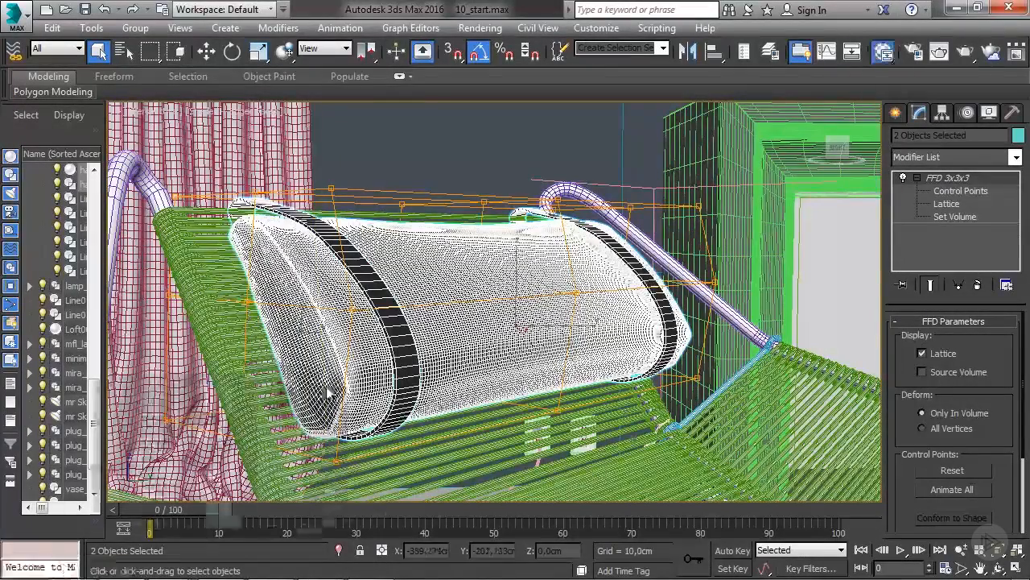
Set the Black Leather material's Reflectivity to 0.45 and Glossiness to 0.35, and render the cushion again
key(m)
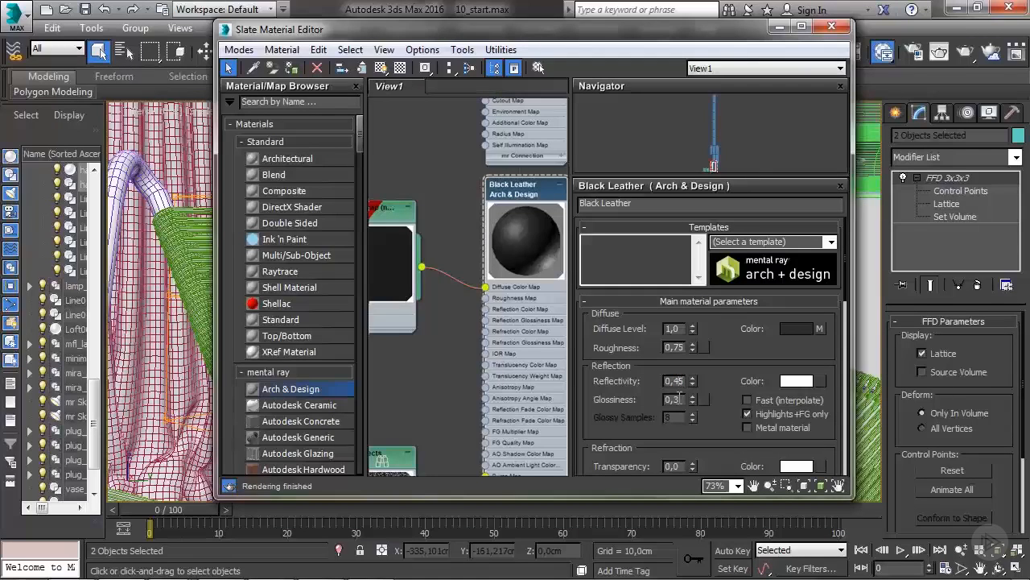
key(Return)
key(Return)
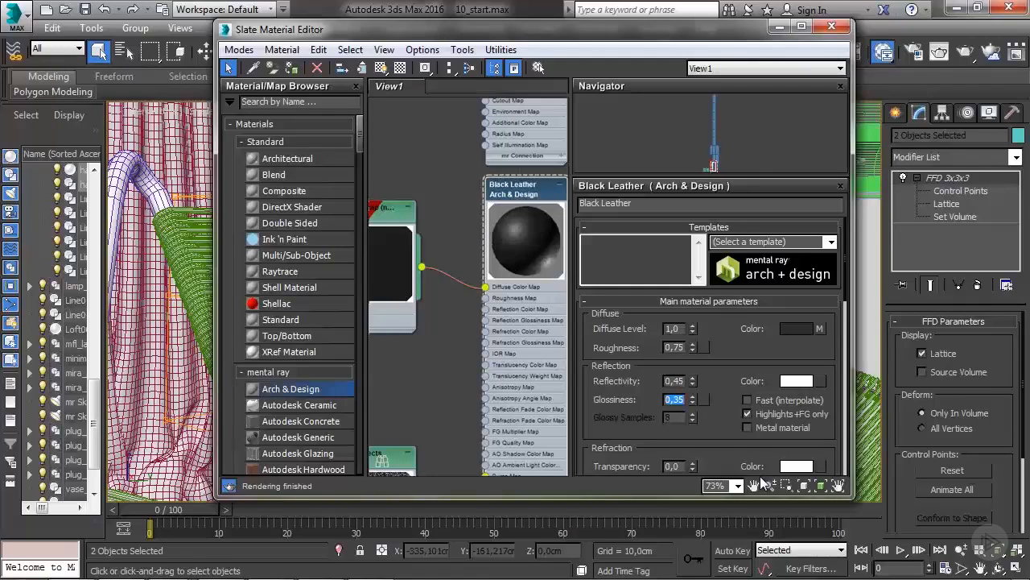
click(832, 26)
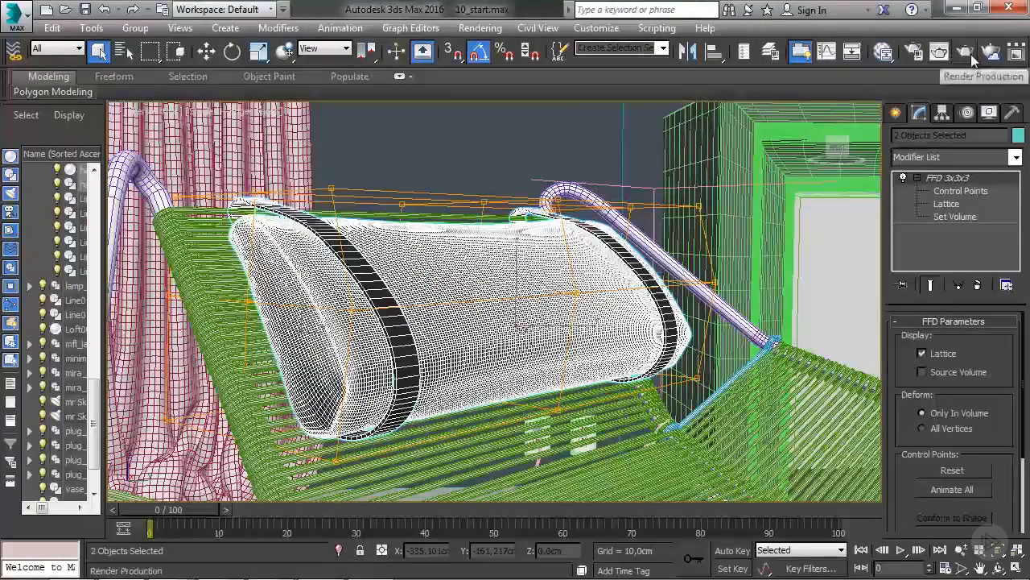
click(948, 55)
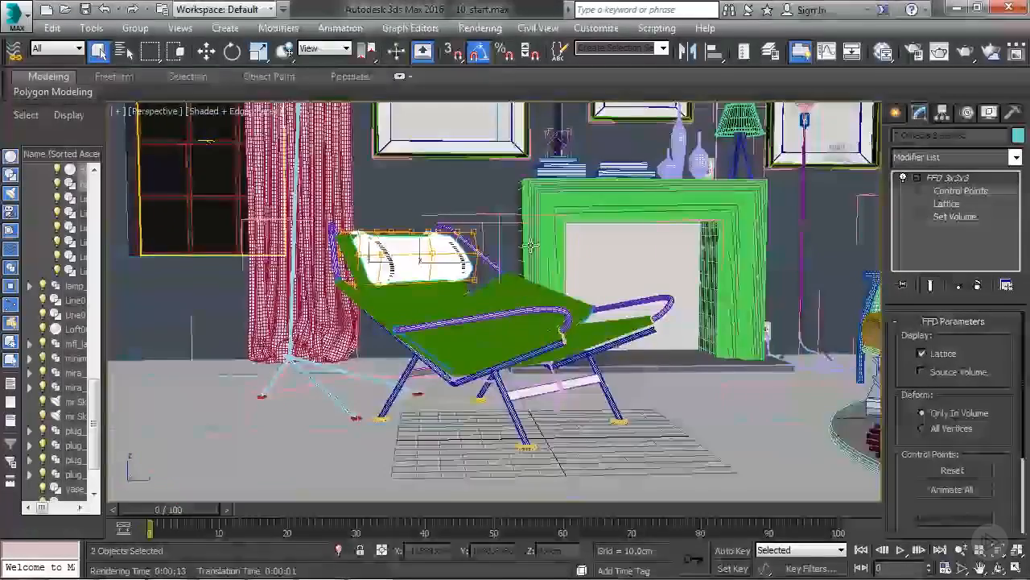
Reframe the perspective view on the fireplace with the lounge chair and armchairs on either side
middle_drag(570, 254, 526, 260)
middle_drag(455, 301, 468, 294)
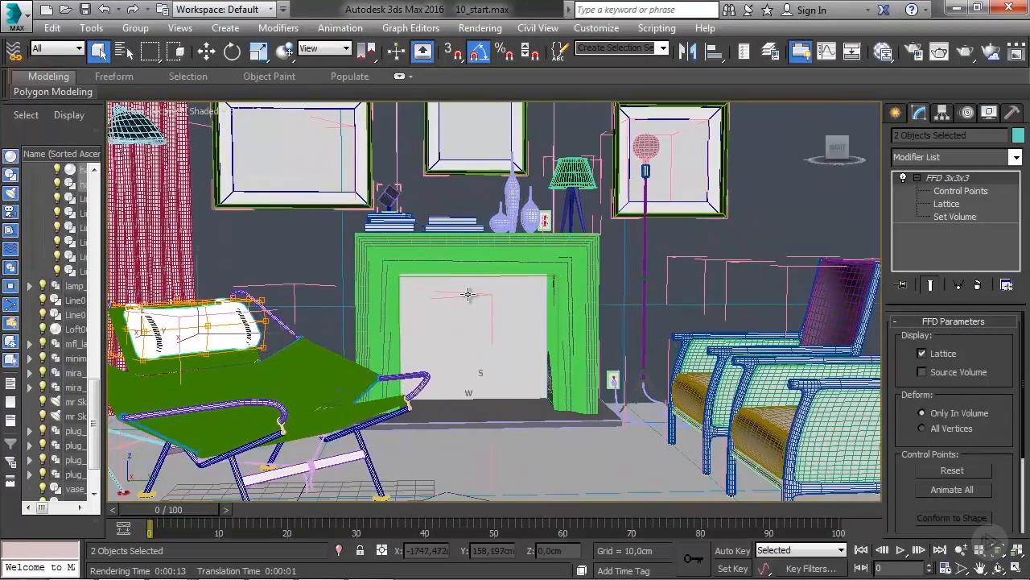